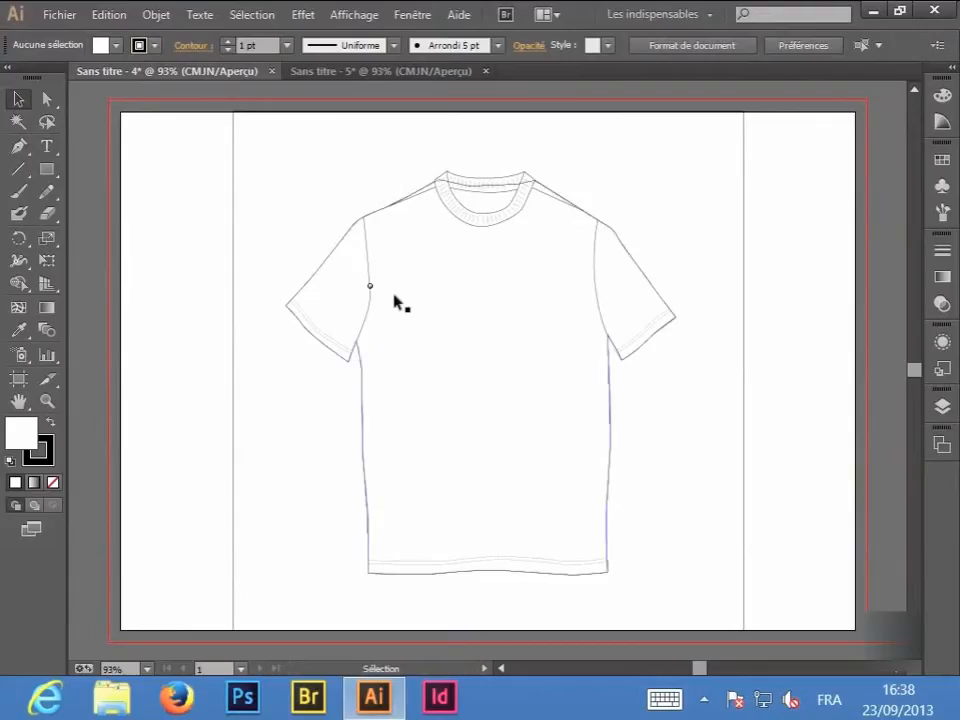
Create a new document from the Tee-shirt.ait template in the Modèles vierges folder
click(75, 18)
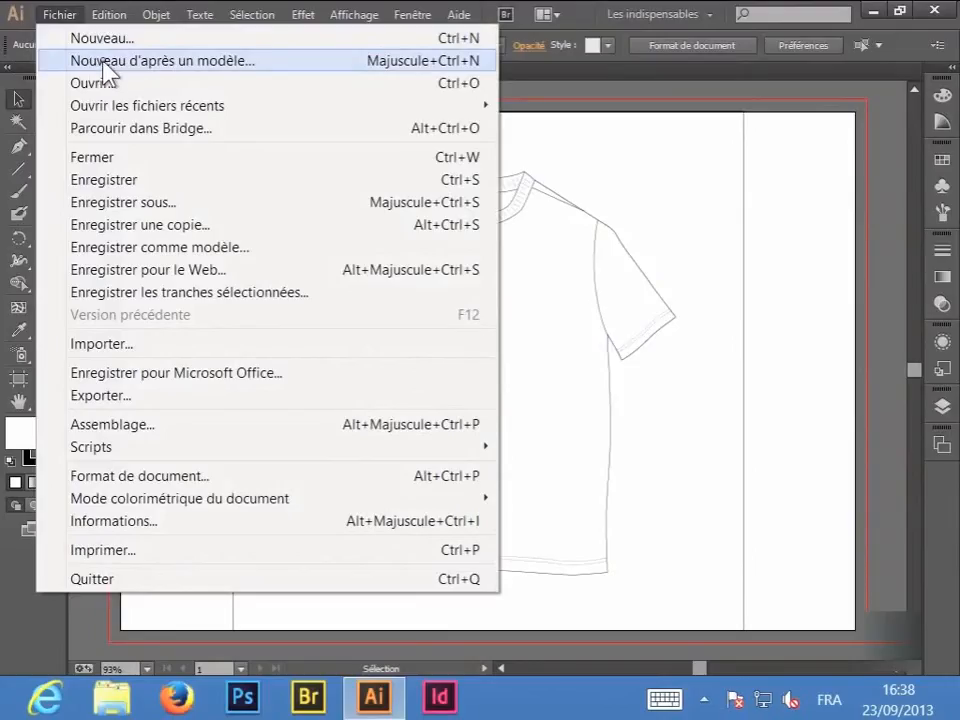
click(108, 72)
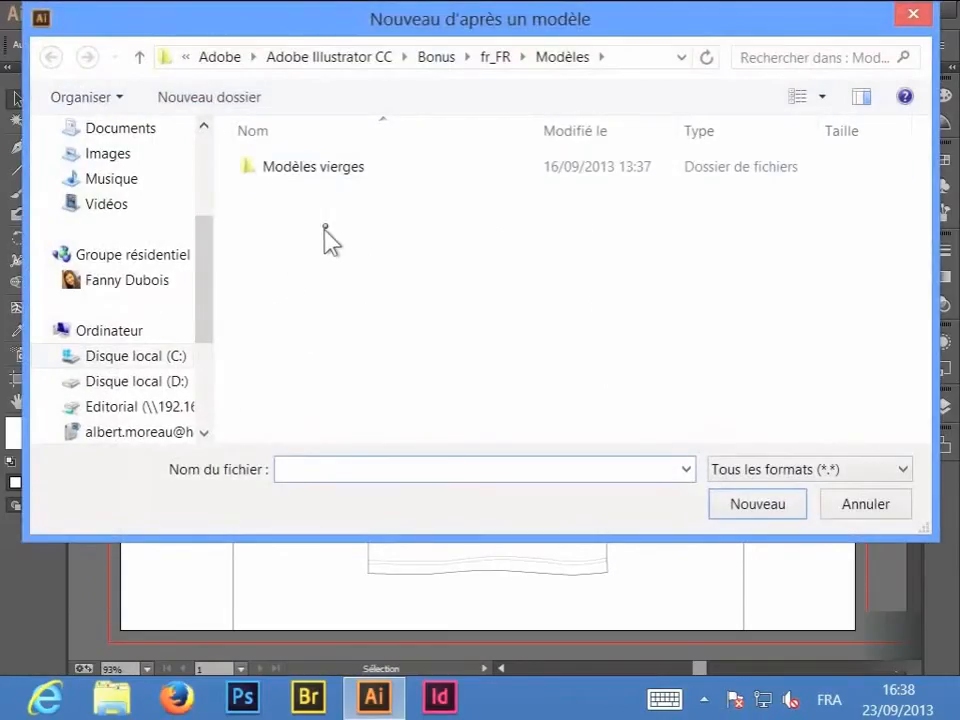
double_click(343, 180)
drag(918, 236, 866, 340)
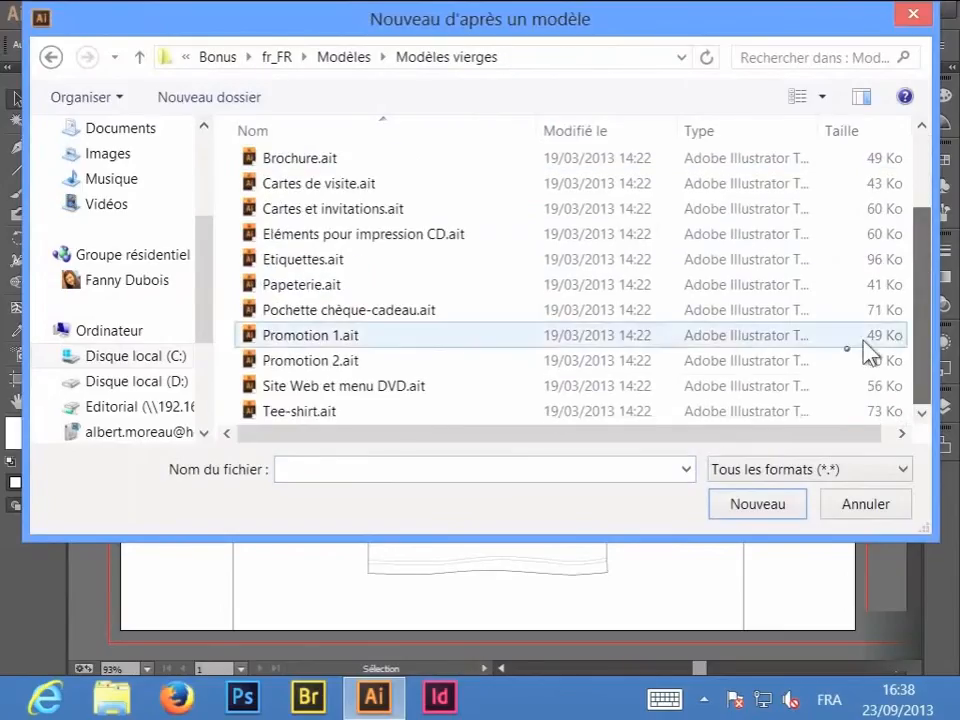
click(330, 412)
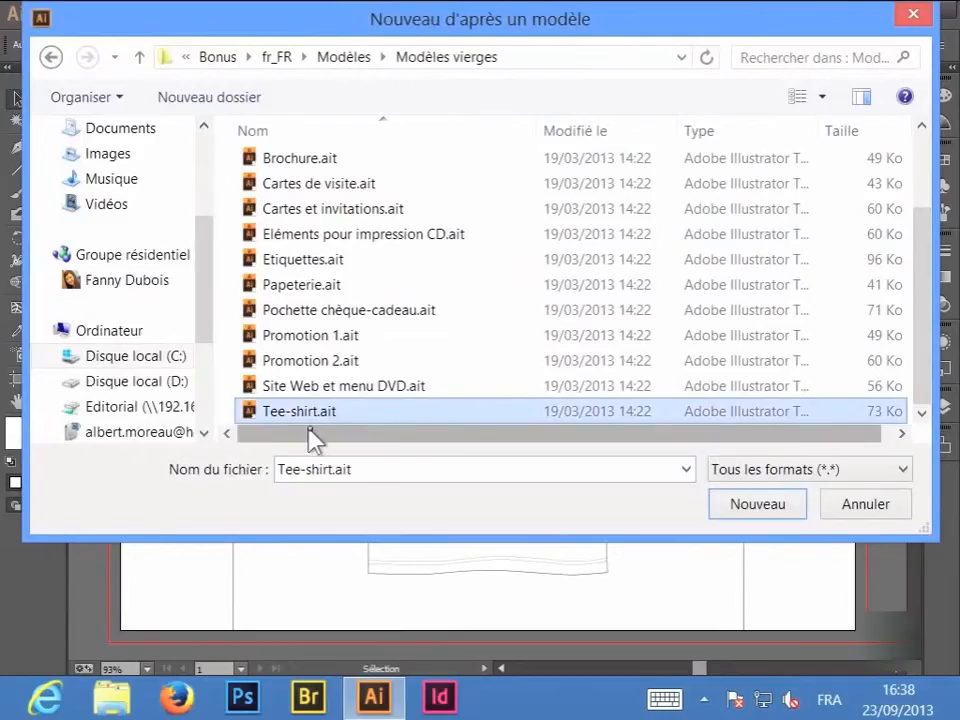
click(762, 506)
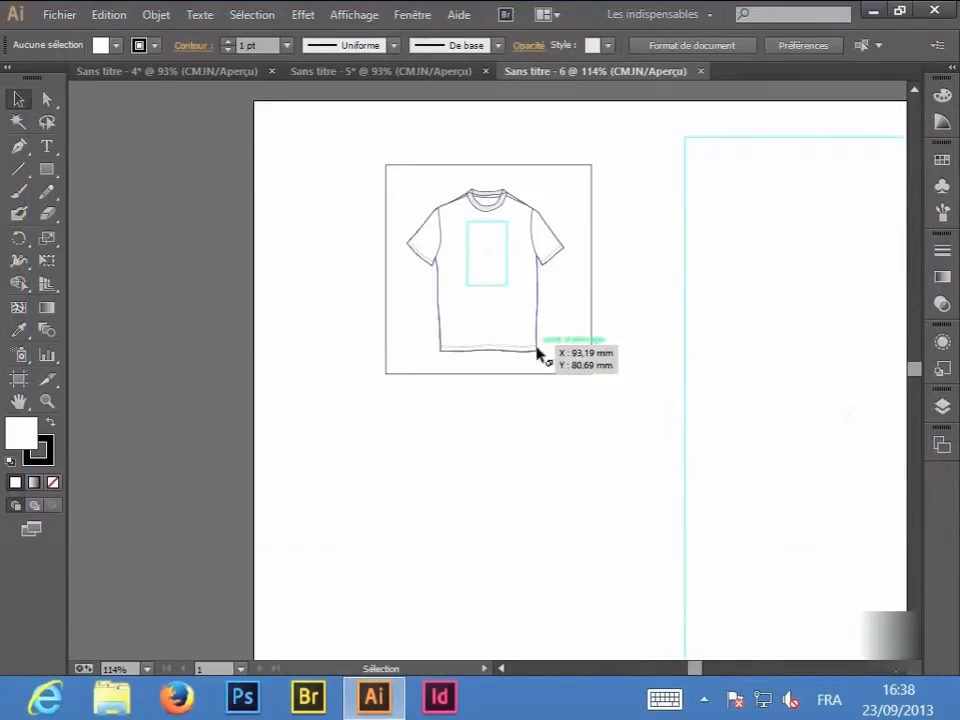
Copy all of the HomoTic artwork, including its green background square, from the Sans titre - 5 document
click(392, 74)
click(225, 74)
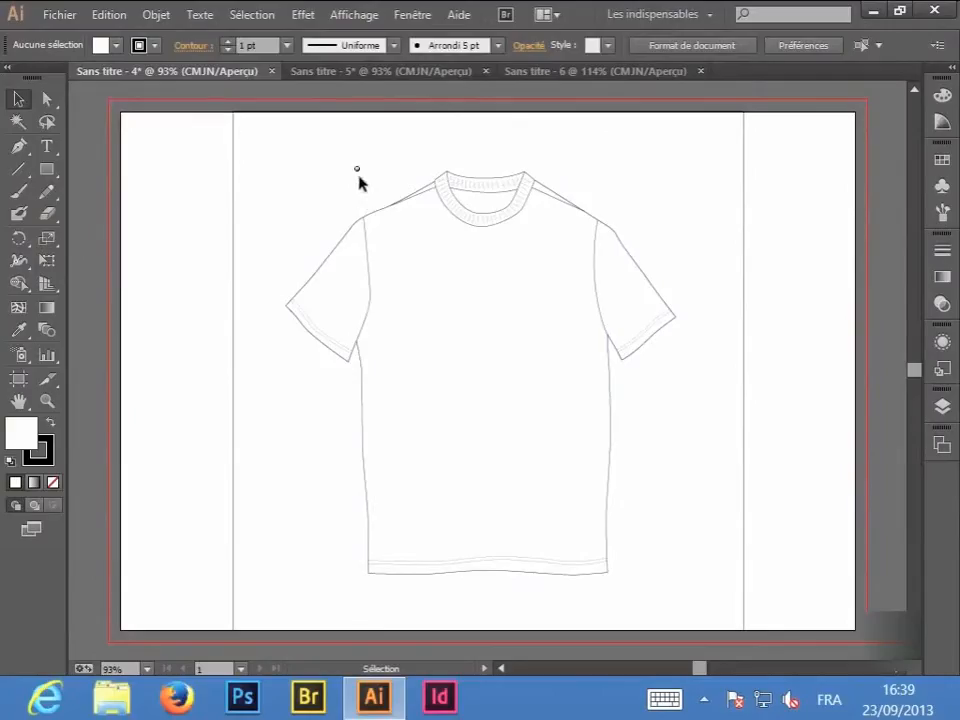
click(372, 80)
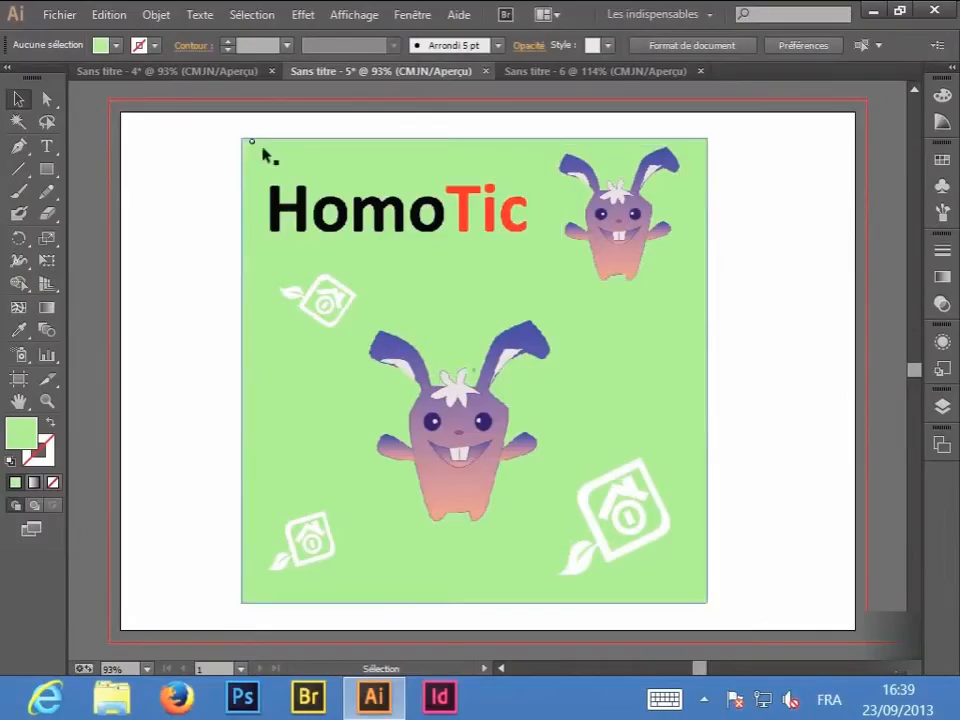
drag(207, 125, 771, 604)
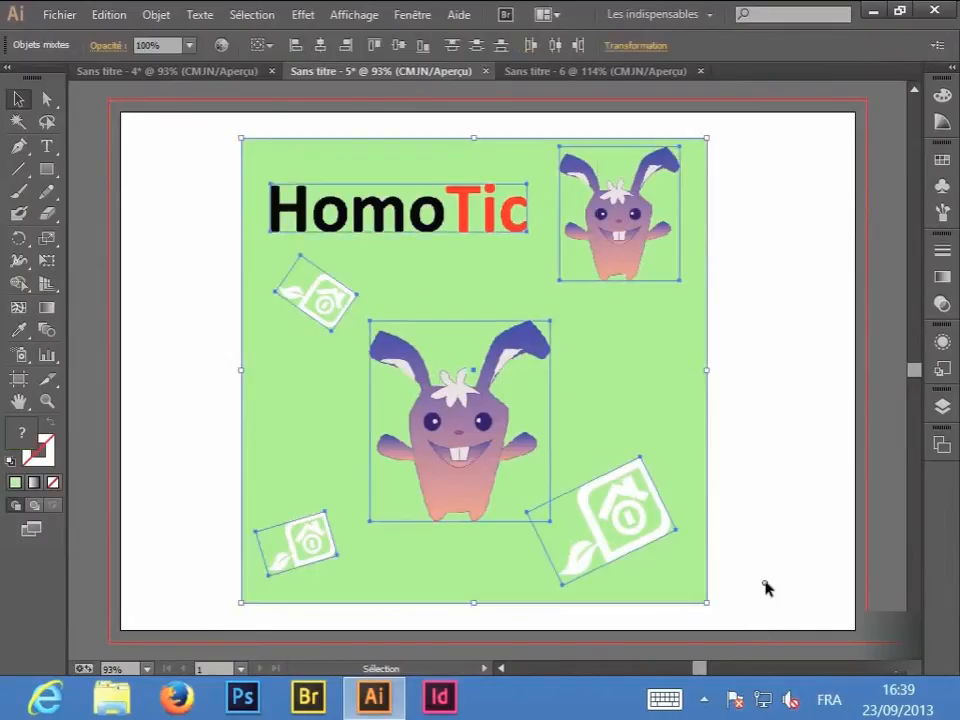
key(a)
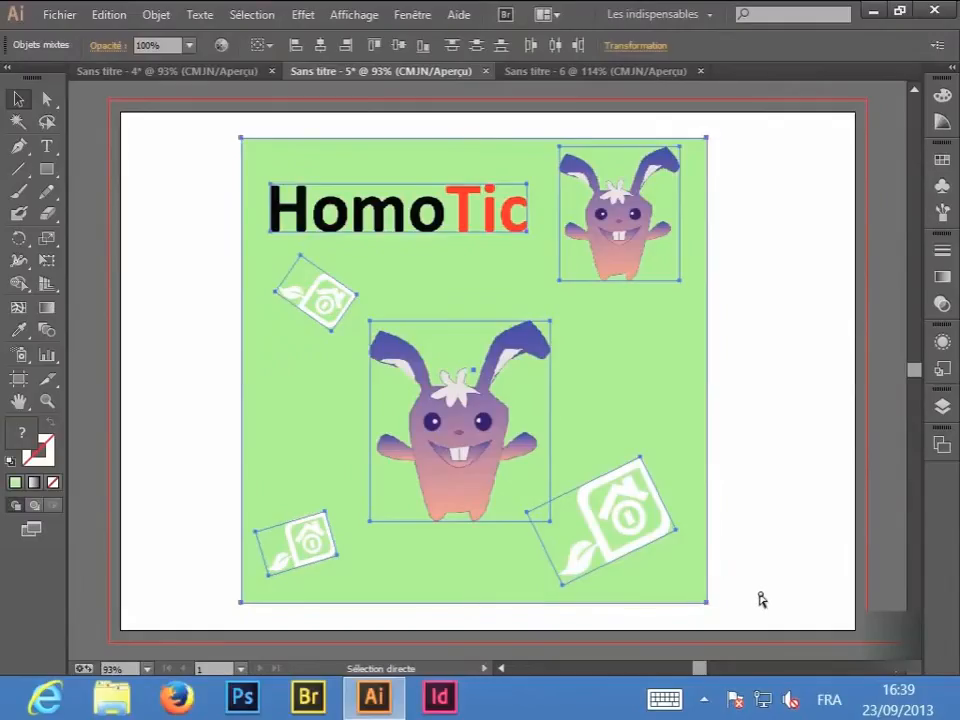
key(v)
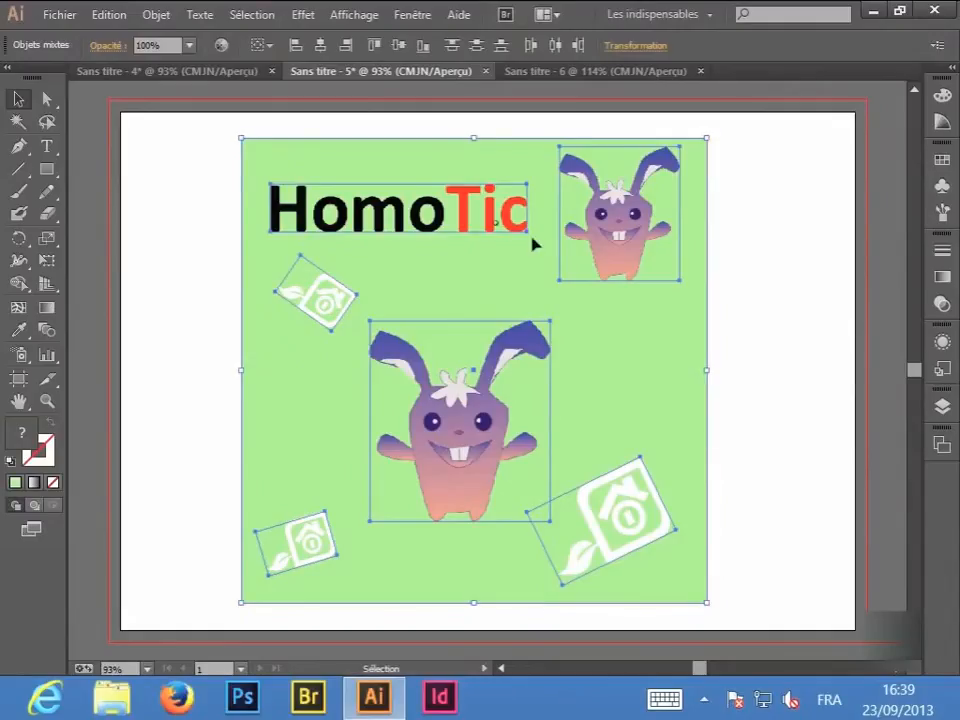
Paste the HomoTic artwork into Sans titre - 4 and shrink it to about a quarter size over the shirt's lower left edge
click(228, 74)
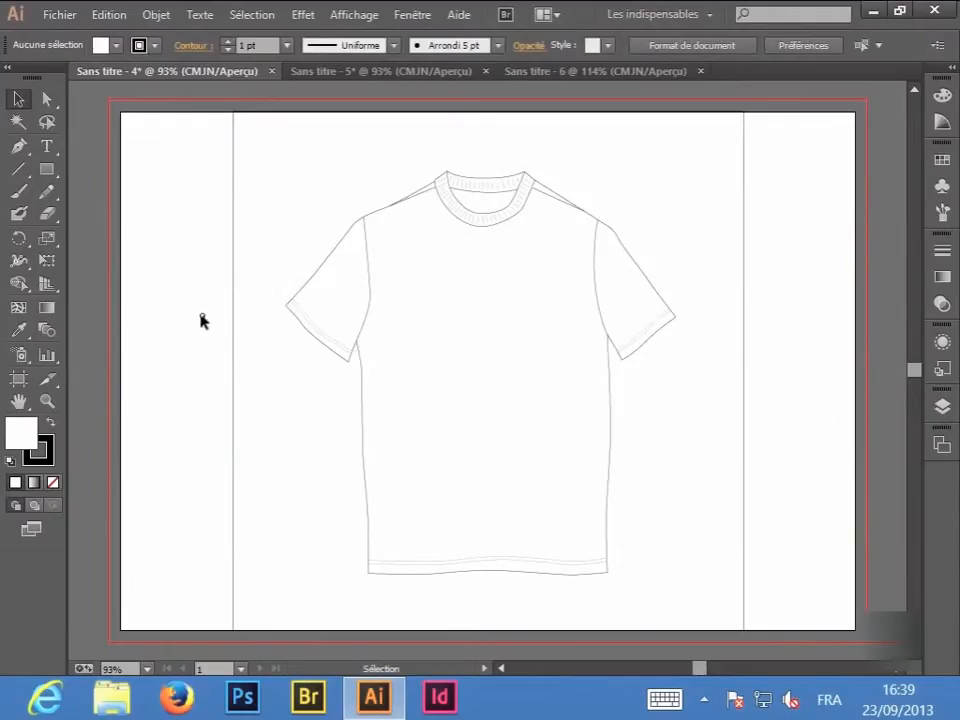
key(ctrl+v)
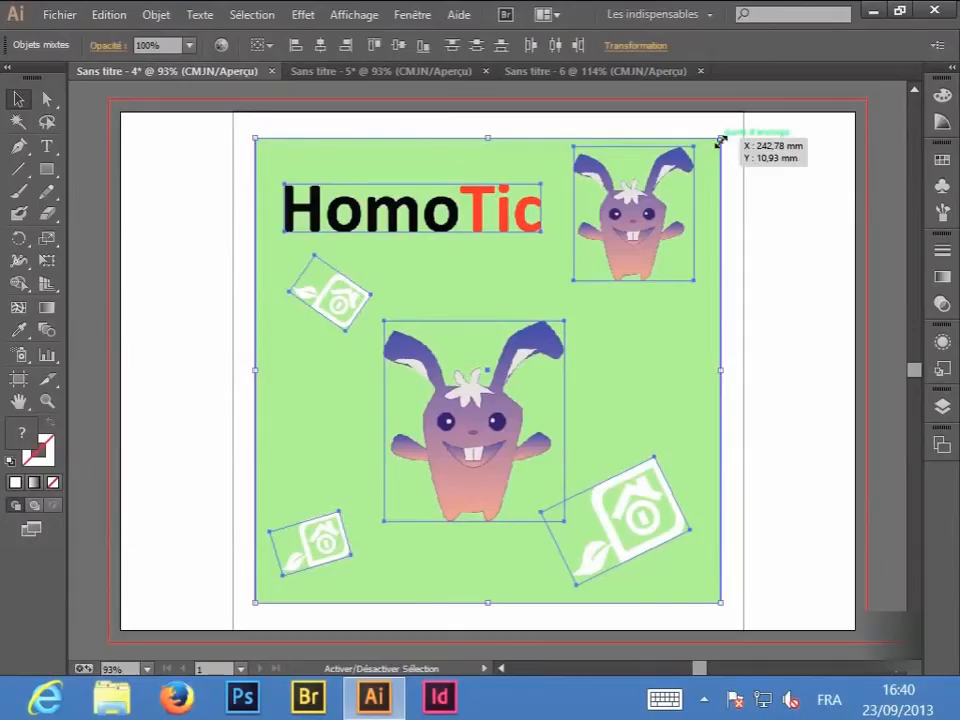
mouse_move(720, 143)
mouse_down()
mouse_move(456, 505)
mouse_move(430, 478)
mouse_move(395, 485)
mouse_up()
drag(363, 541, 343, 462)
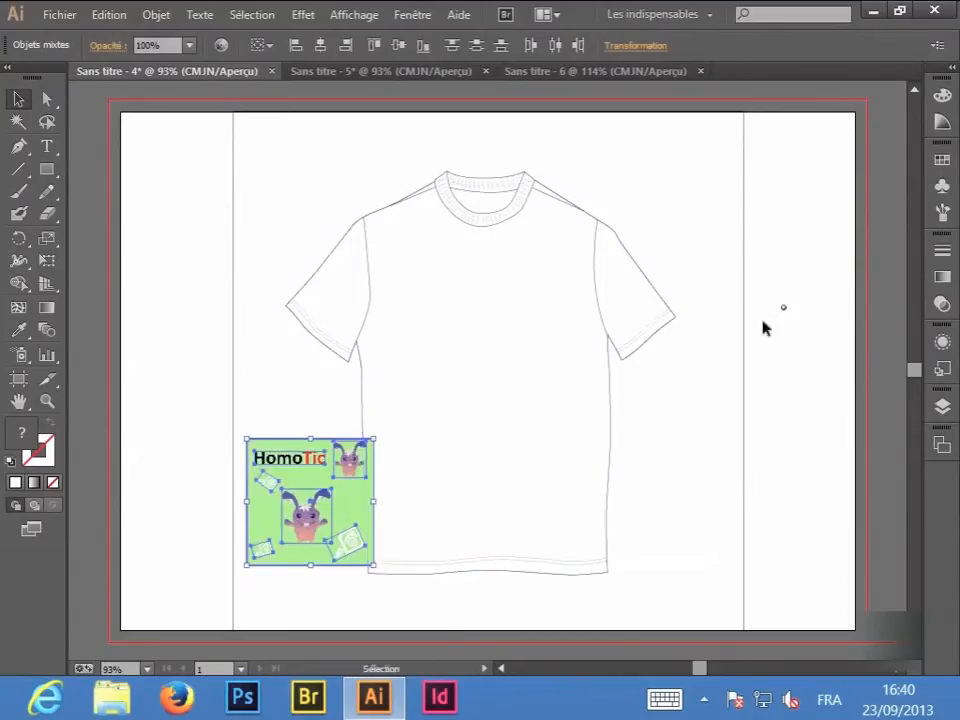
Save the reduced HomoTic artwork as a pattern swatch, and delete the artwork from the artboard
click(942, 161)
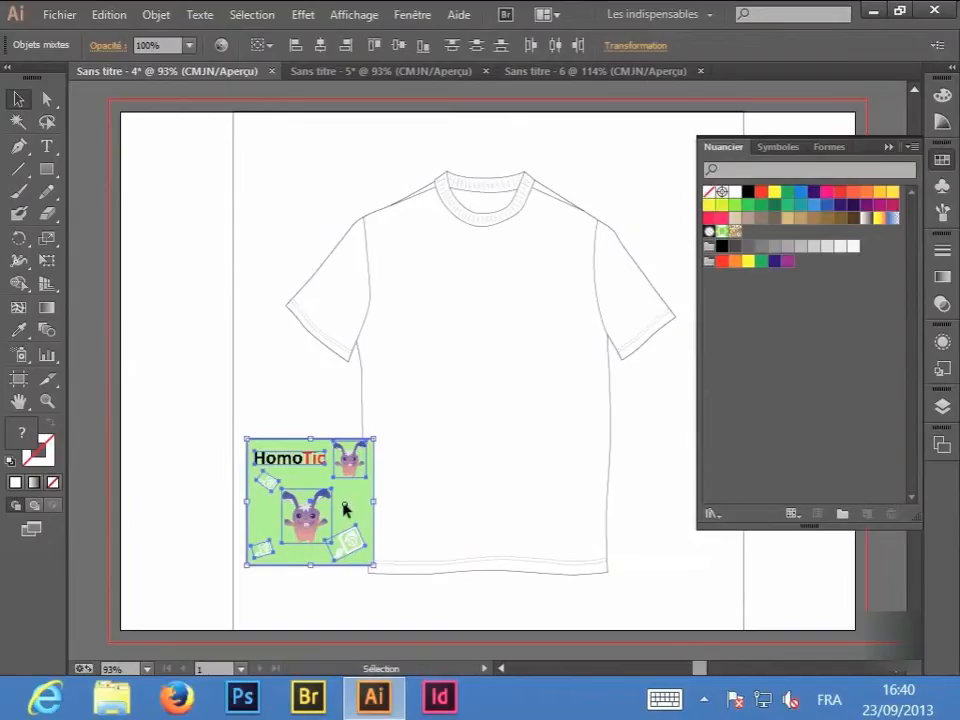
drag(344, 510, 754, 235)
key(Delete)
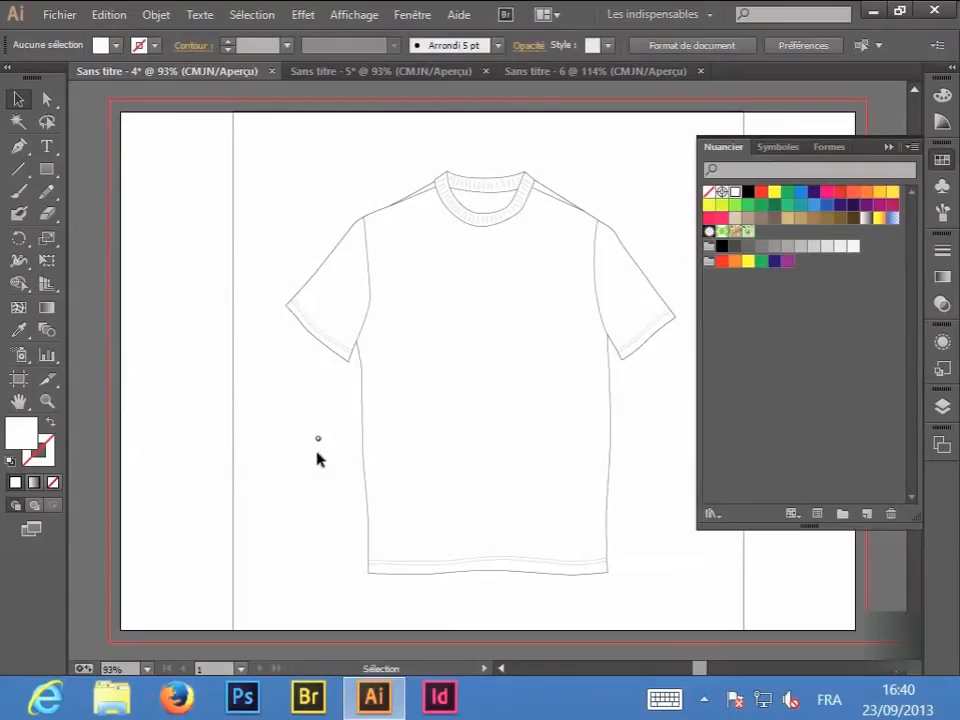
Fill the main T-shirt shape with the HomoTic pattern swatch, leaving the collar white, and deselect it
click(48, 98)
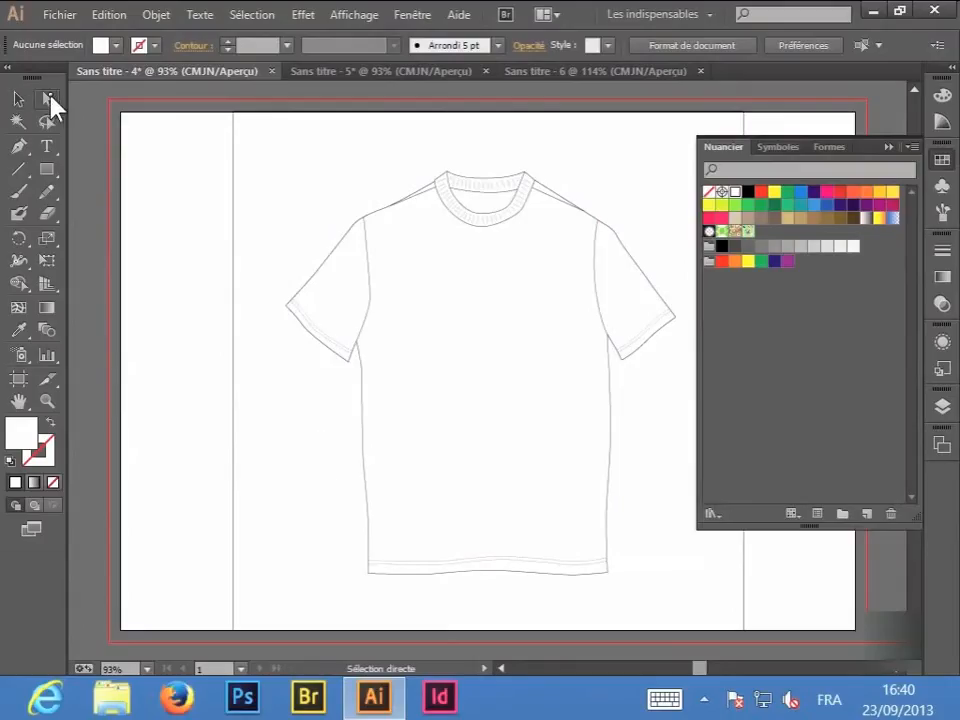
click(491, 358)
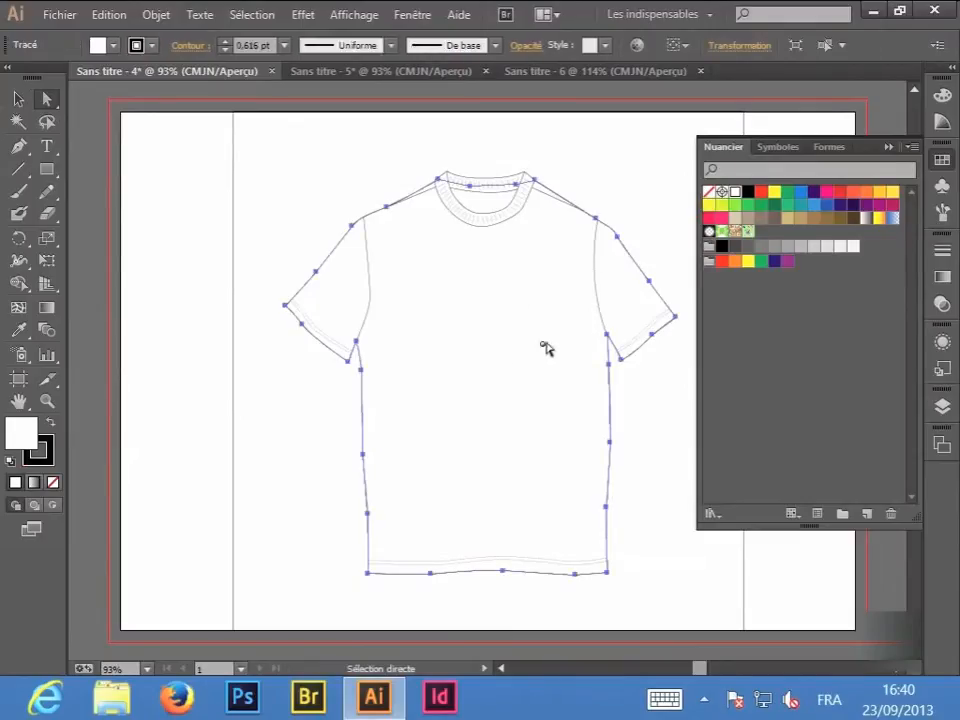
click(20, 440)
drag(731, 232, 461, 328)
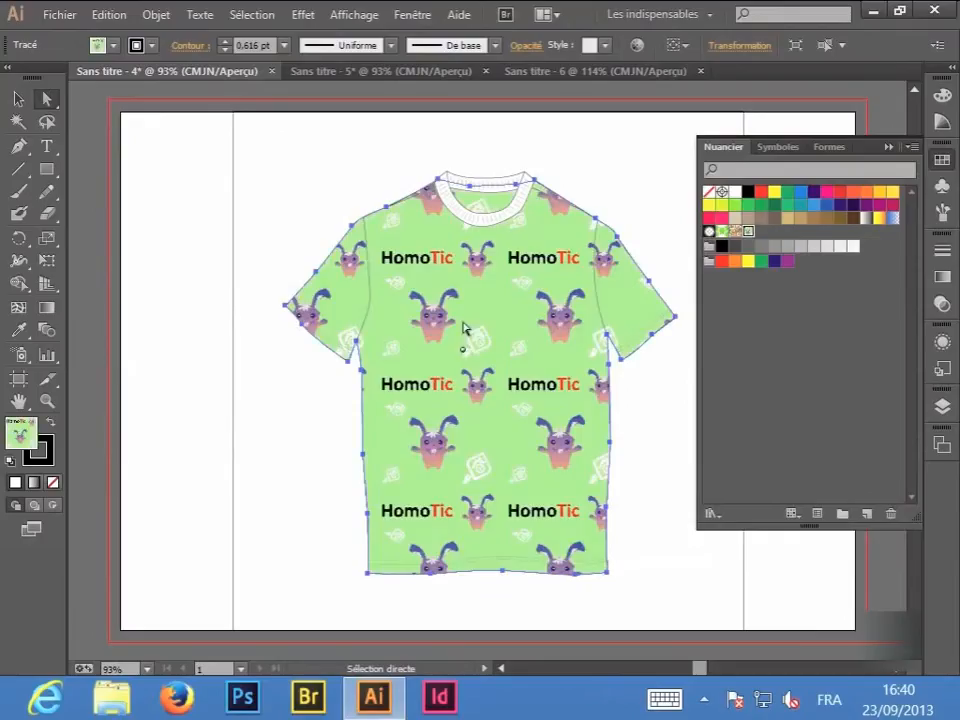
click(310, 416)
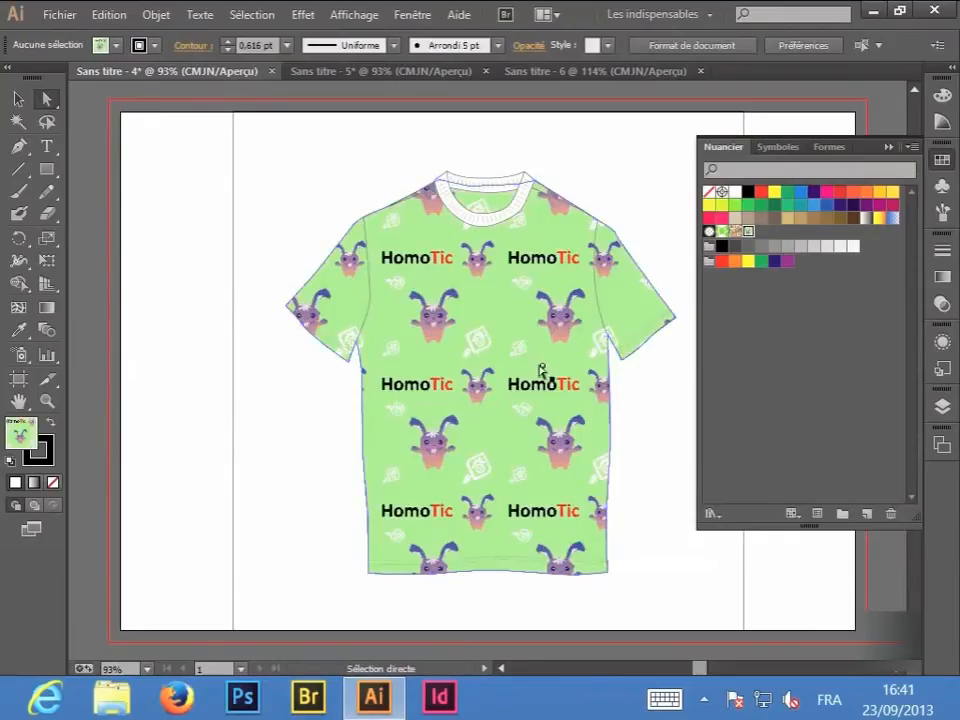
key(v)
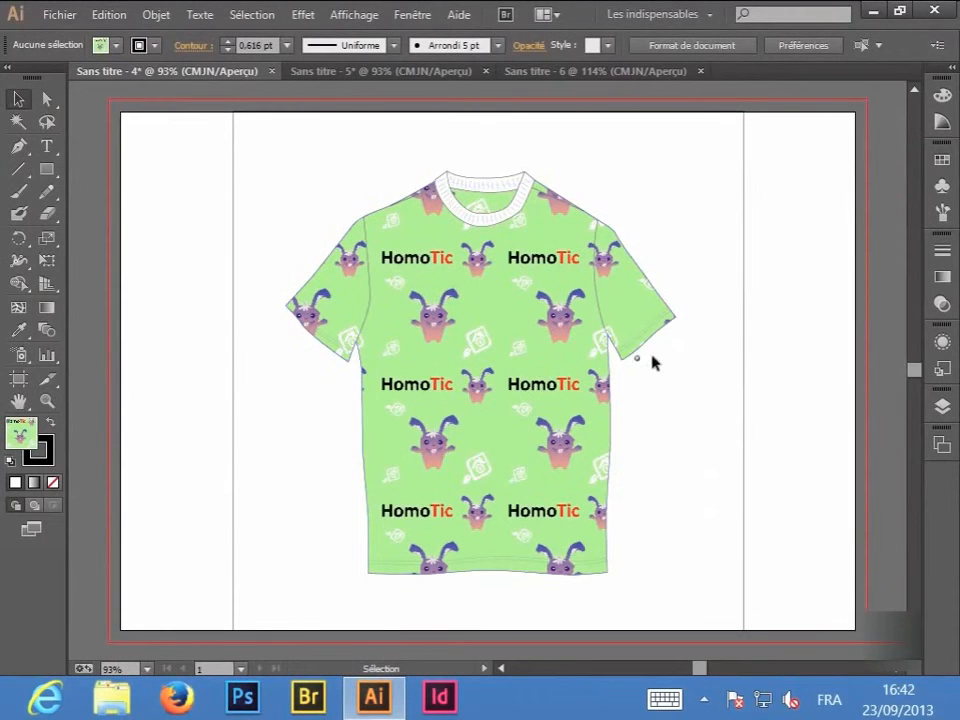
Set up an export of the document in JPEG format with Bureau as the destination folder
click(55, 16)
click(182, 395)
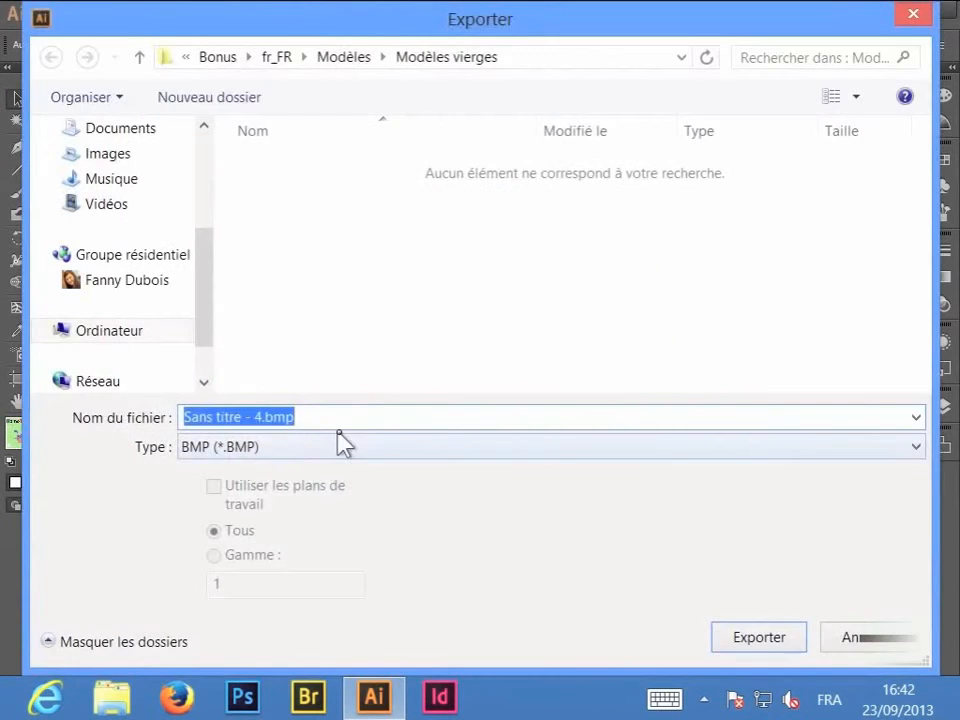
click(345, 447)
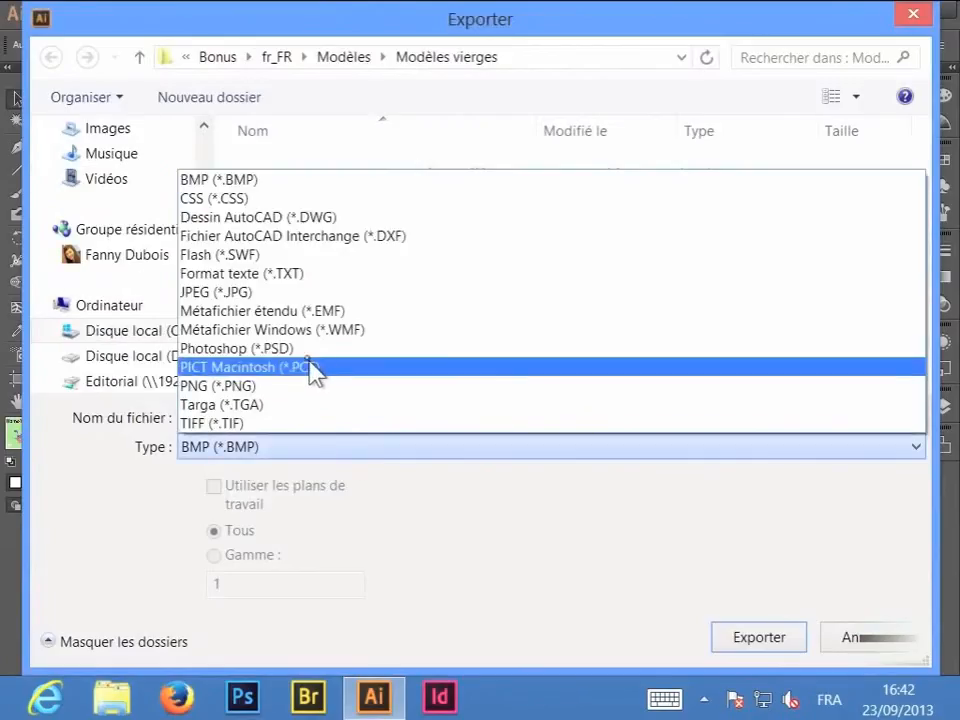
click(253, 292)
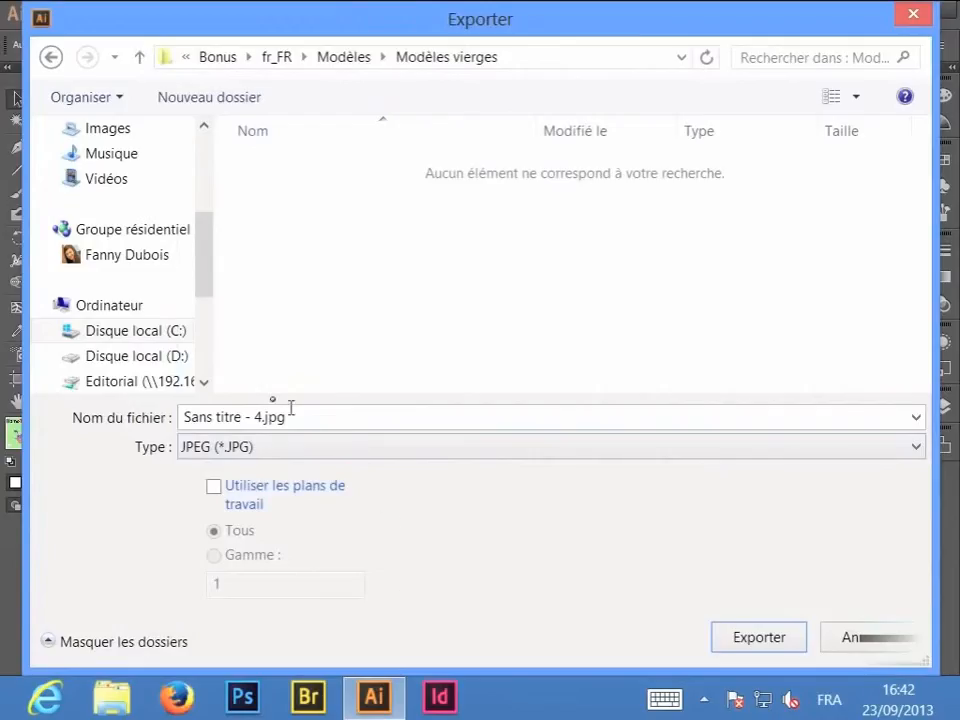
drag(208, 294, 175, 188)
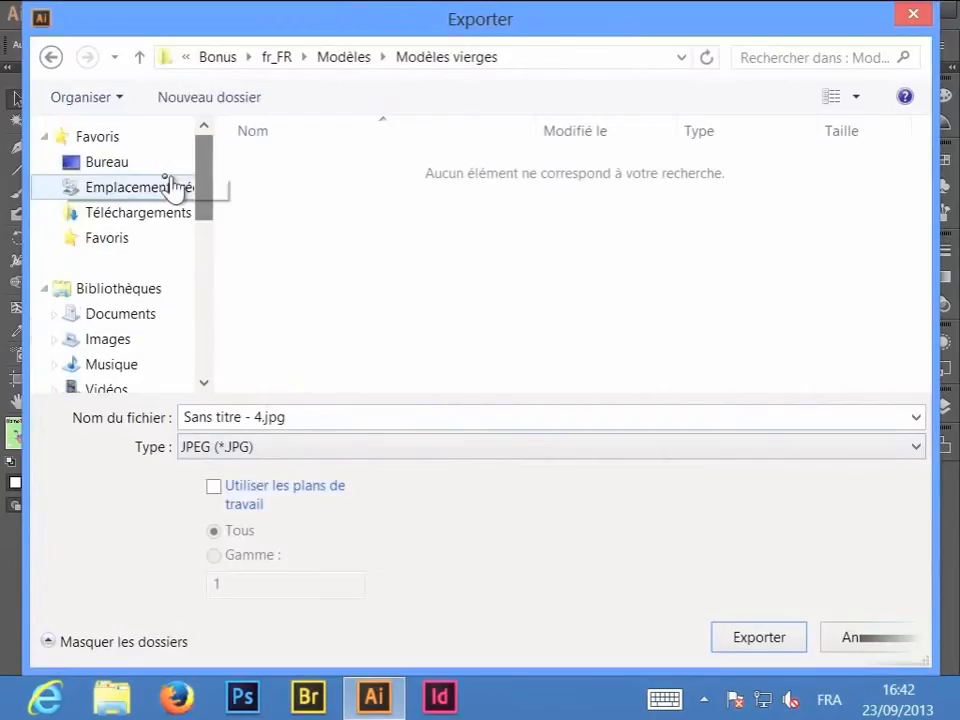
click(154, 167)
Name the export "motif t_shirt" and export it in CMJN at maximum quality 10 and 300 ppp resolution
click(242, 420)
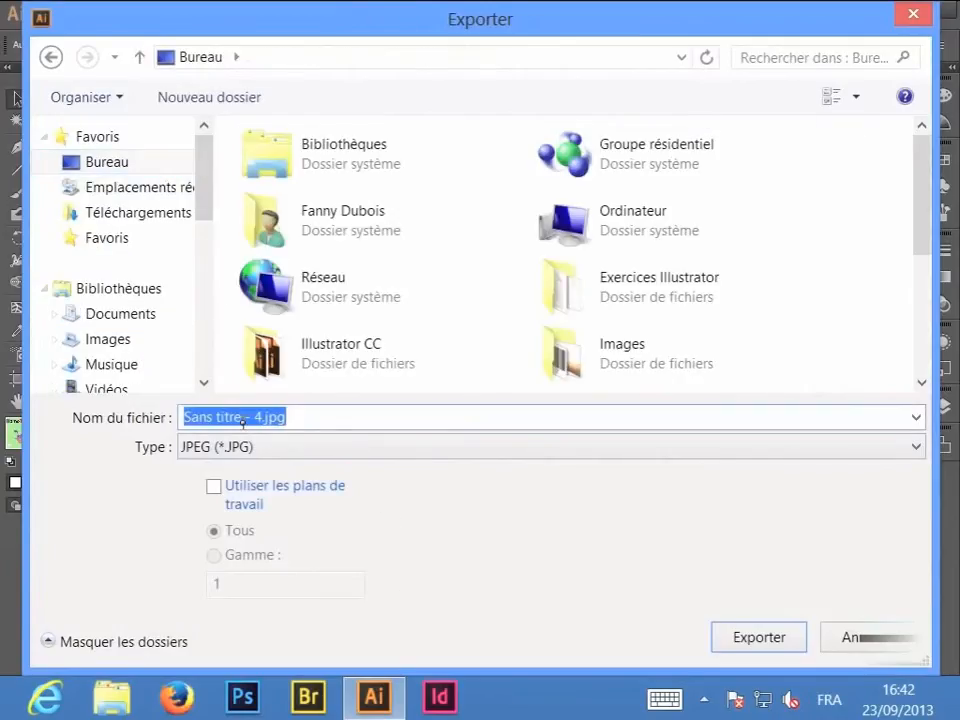
text(motif t)
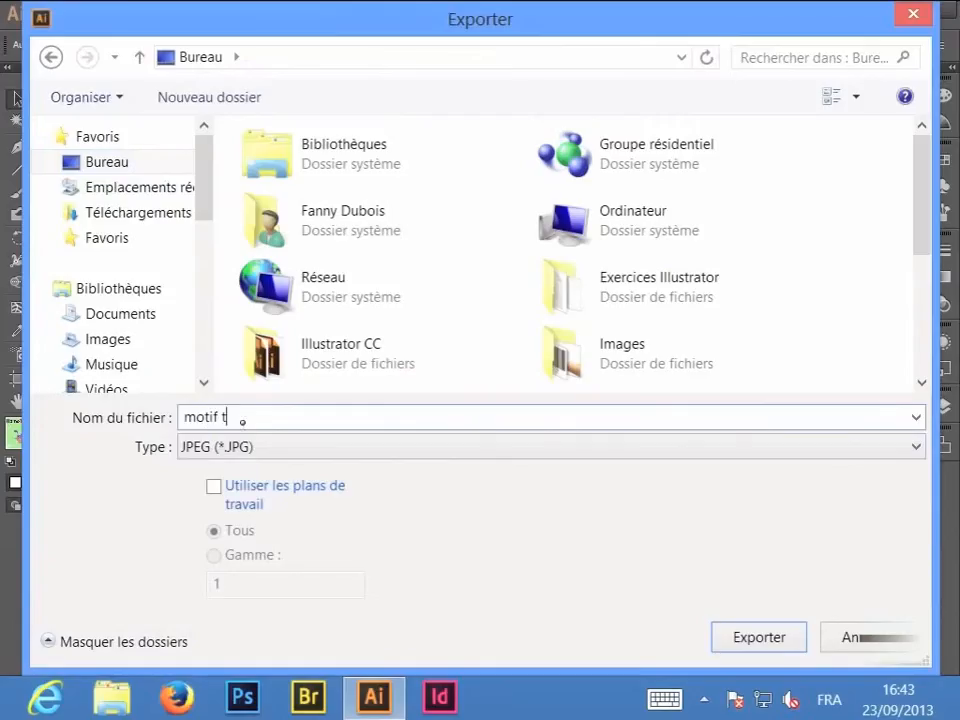
text(_shirt)
click(770, 640)
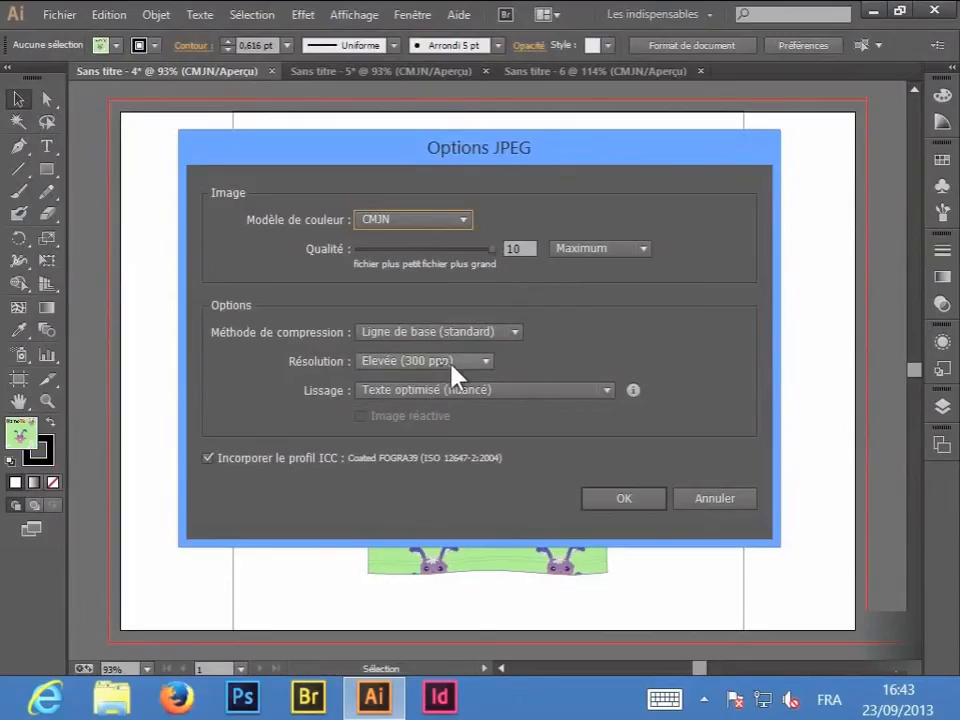
click(612, 502)
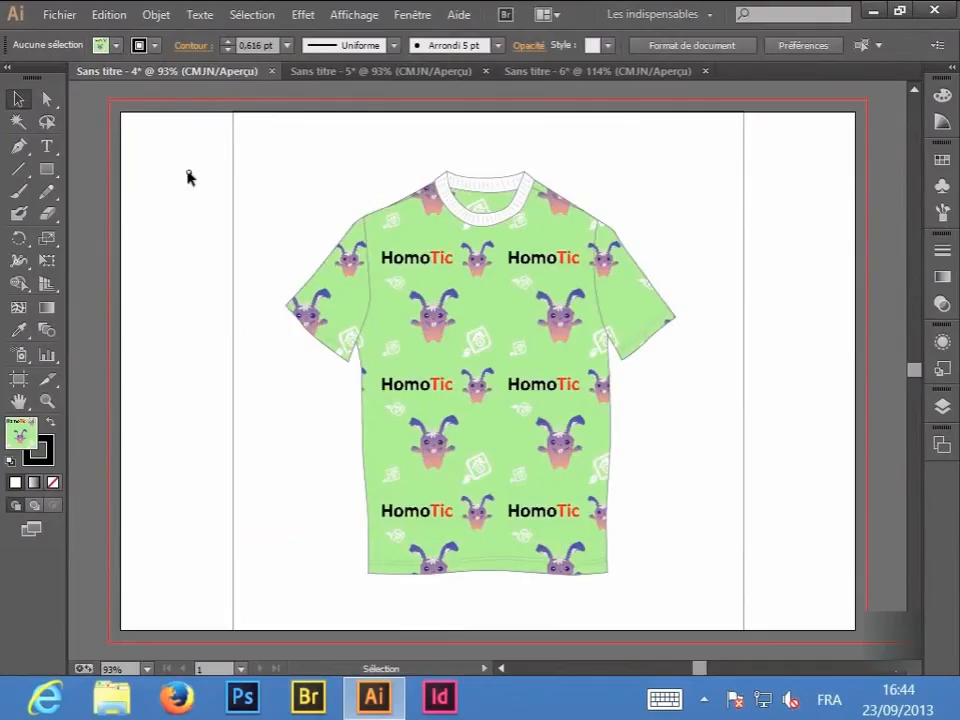
Save the T-shirt document under a new name as an Adobe PDF file called "t_shirt" in the Bureau folder
click(70, 24)
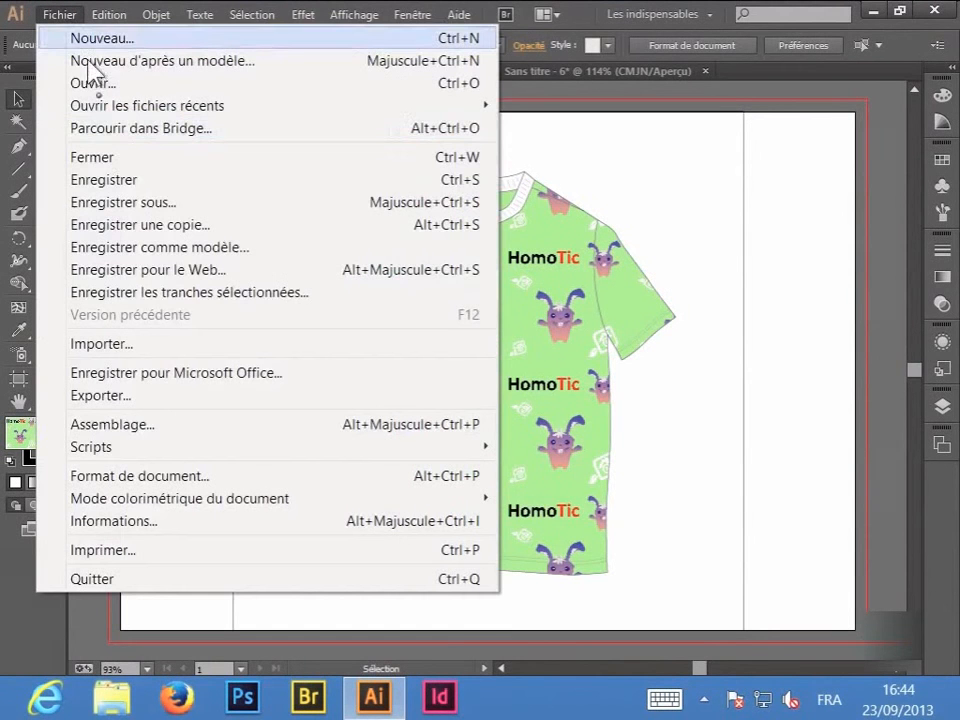
click(183, 205)
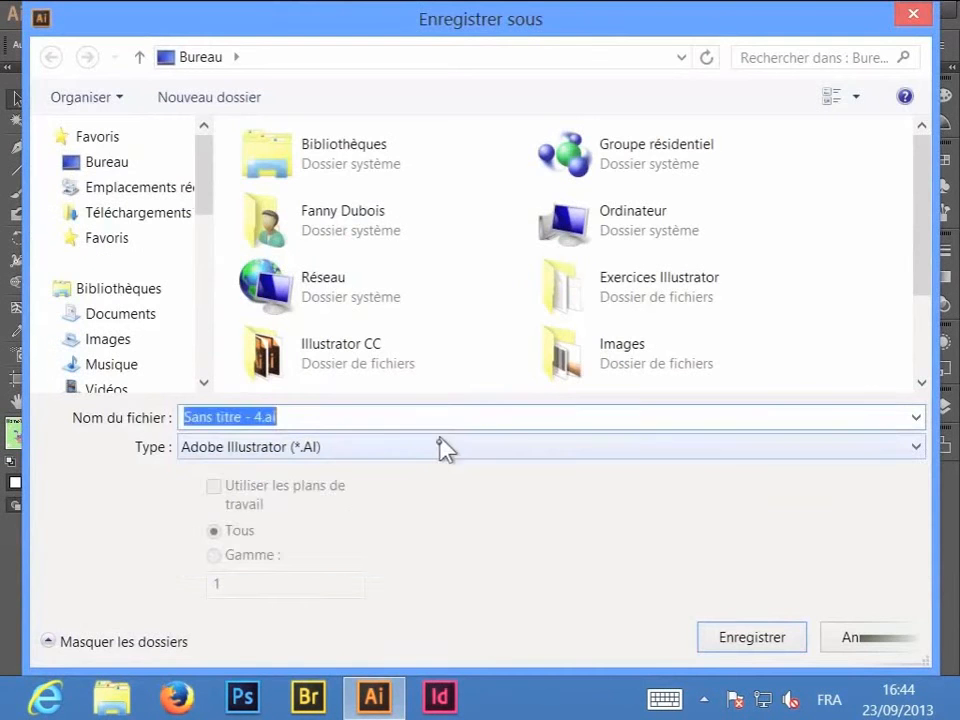
click(446, 447)
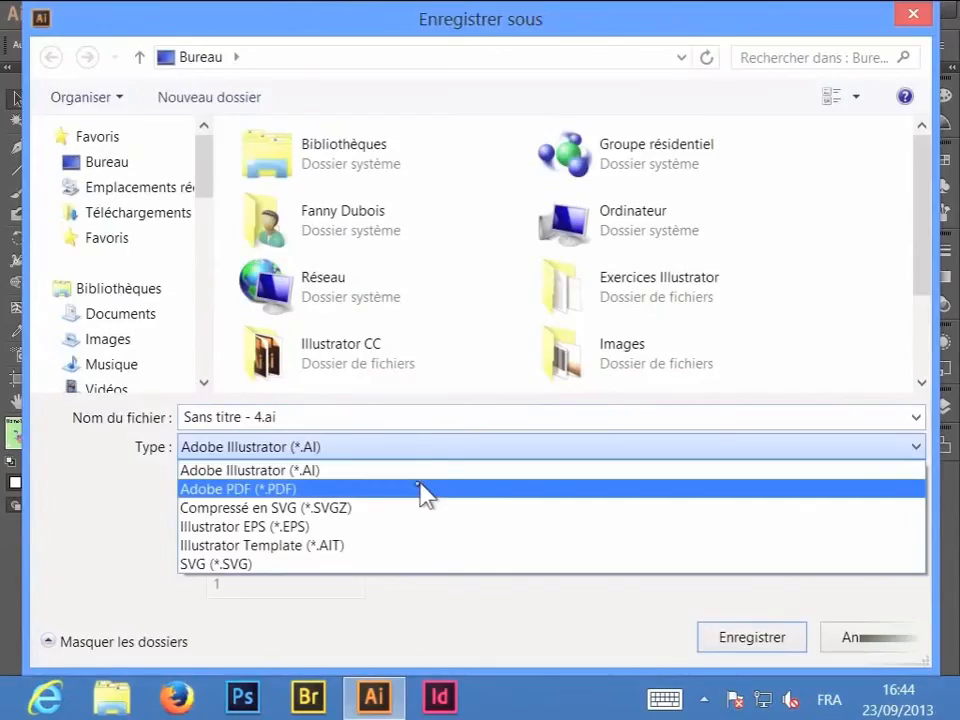
click(406, 488)
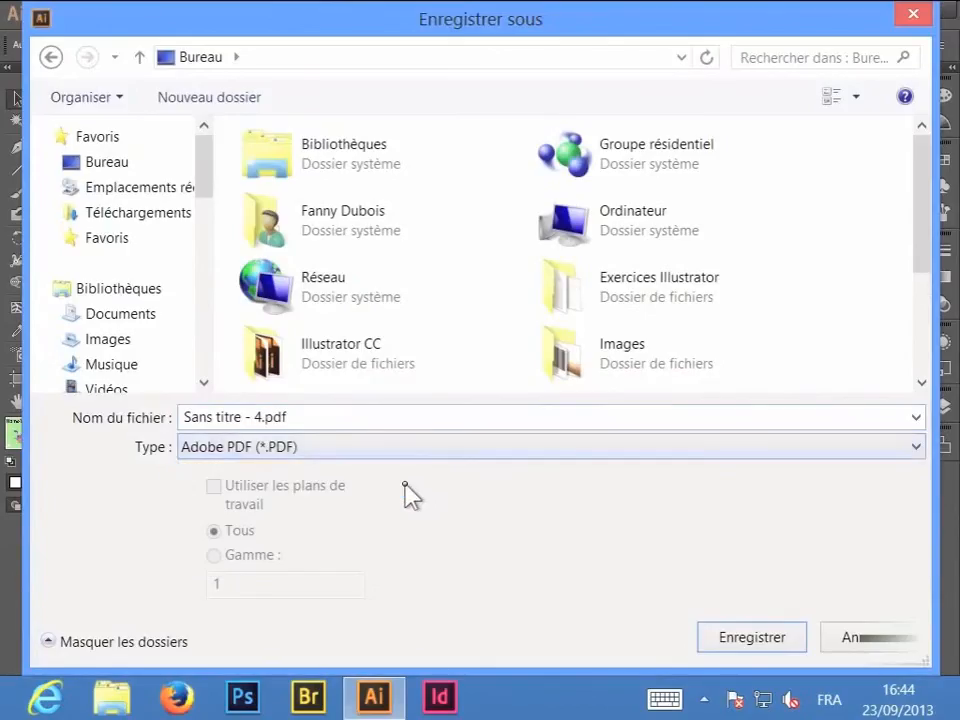
click(249, 416)
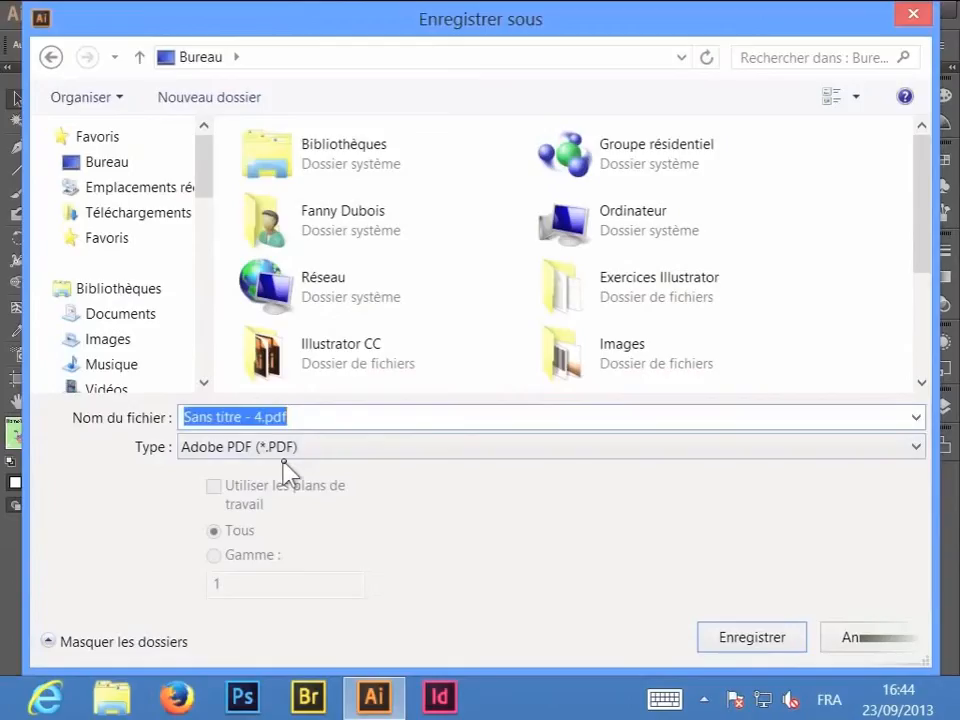
text(t_s)
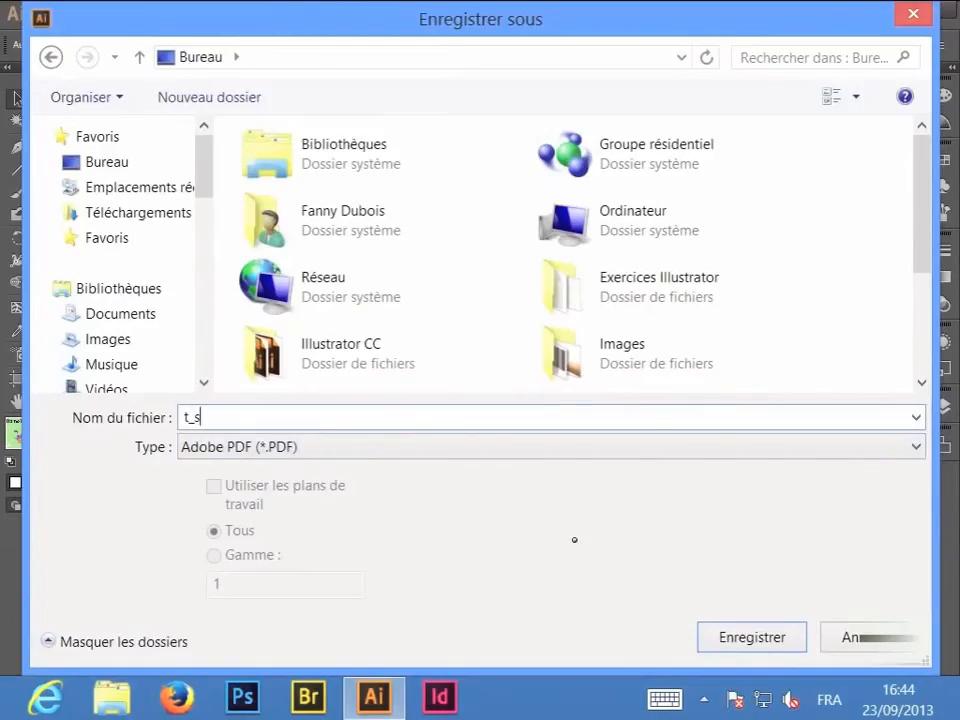
text(hirt)
click(754, 644)
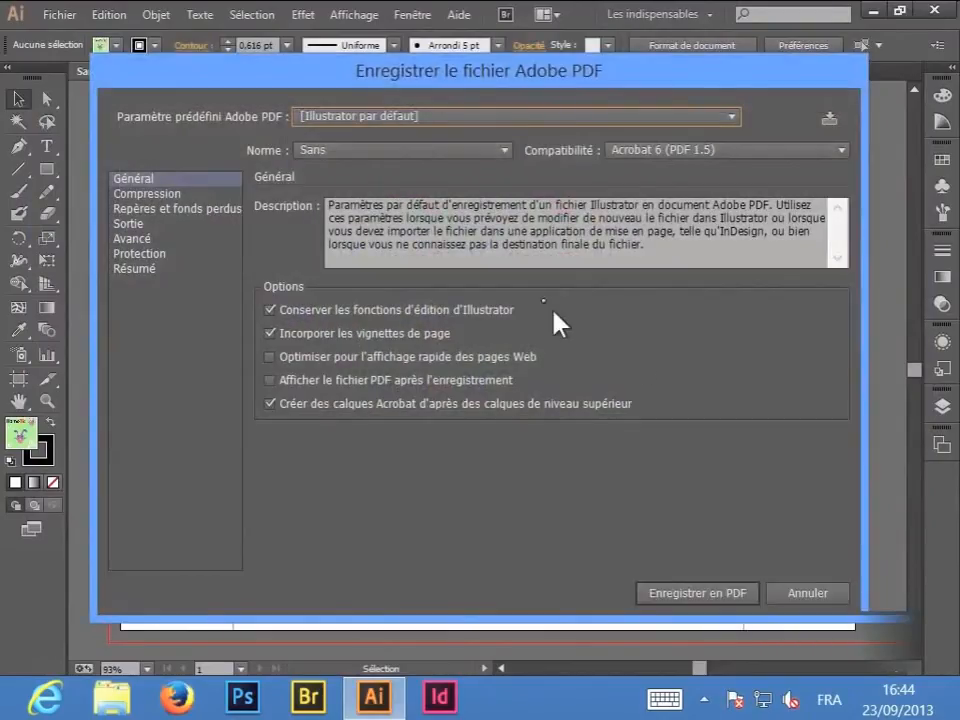
Try the [PDF/X-1a:2001] preset for the PDF, and switch to the [Qualité supérieure] preset
click(480, 116)
click(491, 163)
click(482, 118)
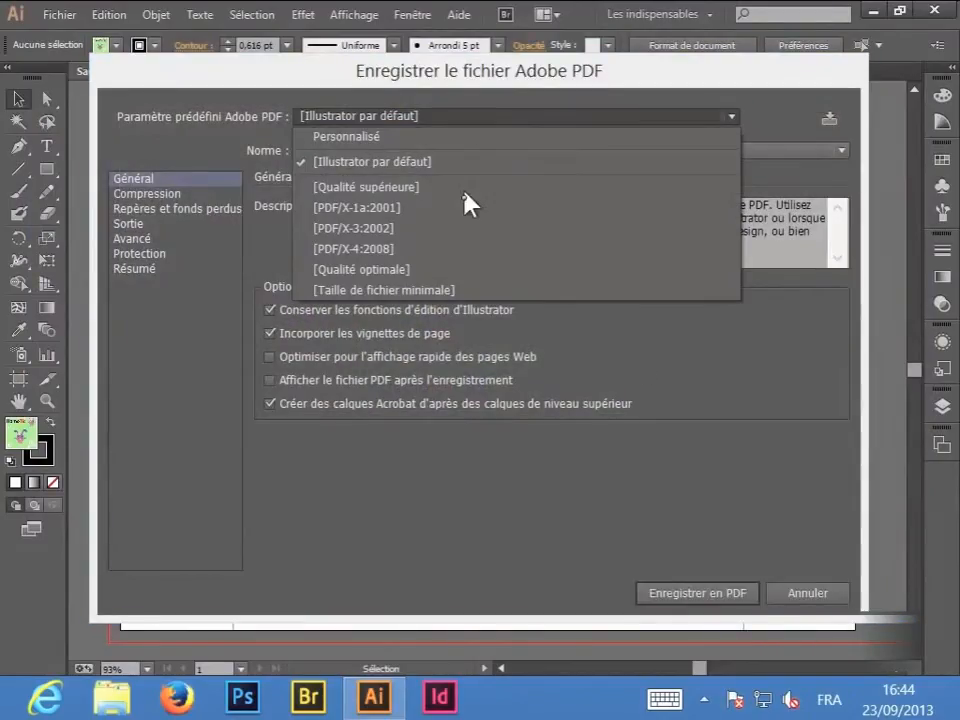
click(531, 207)
click(508, 117)
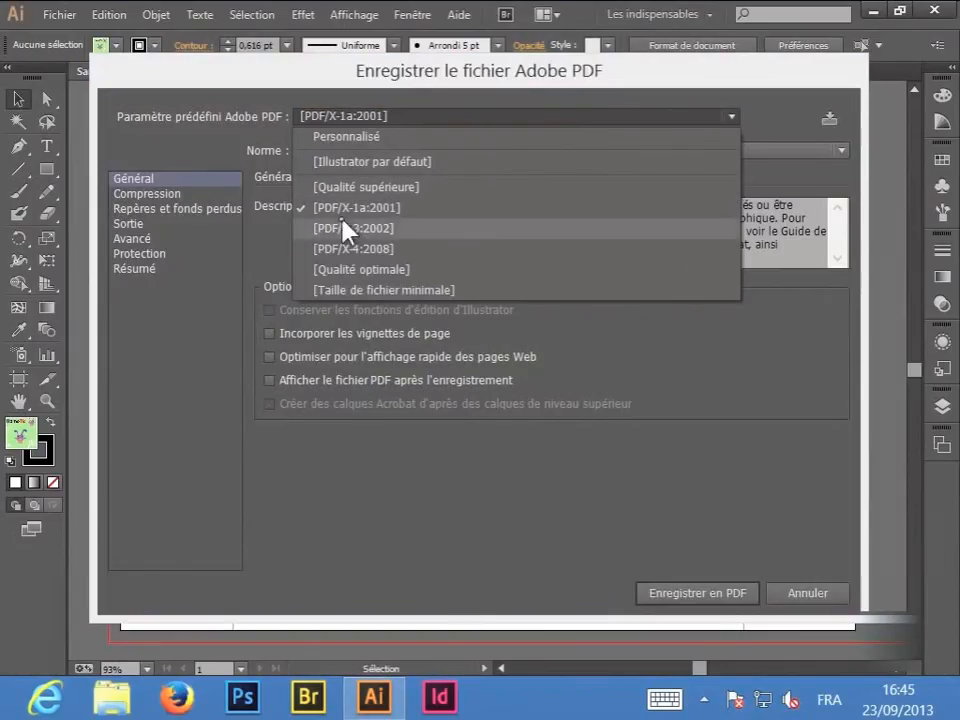
click(463, 188)
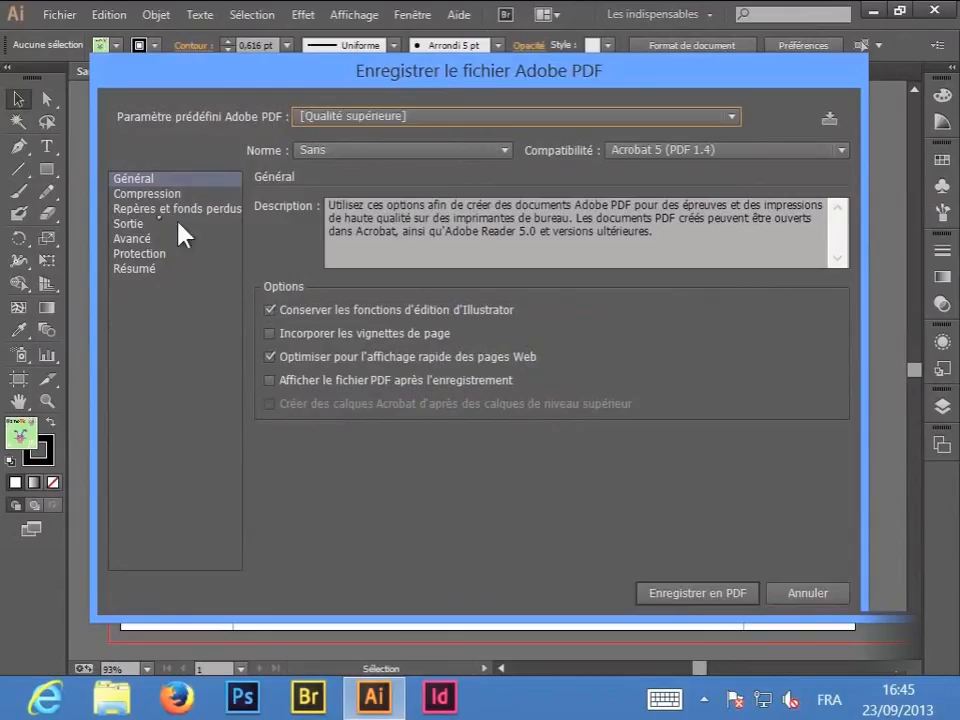
Review the PDF settings from Compression through the Résumé, including its description, and save the PDF
click(160, 194)
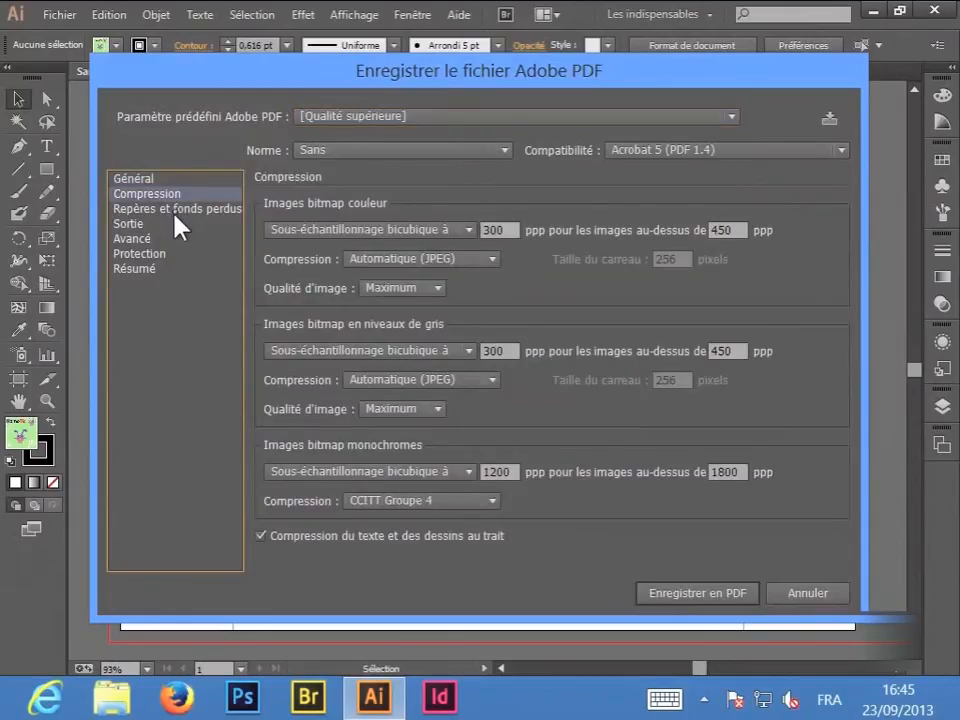
click(175, 212)
click(170, 224)
click(170, 239)
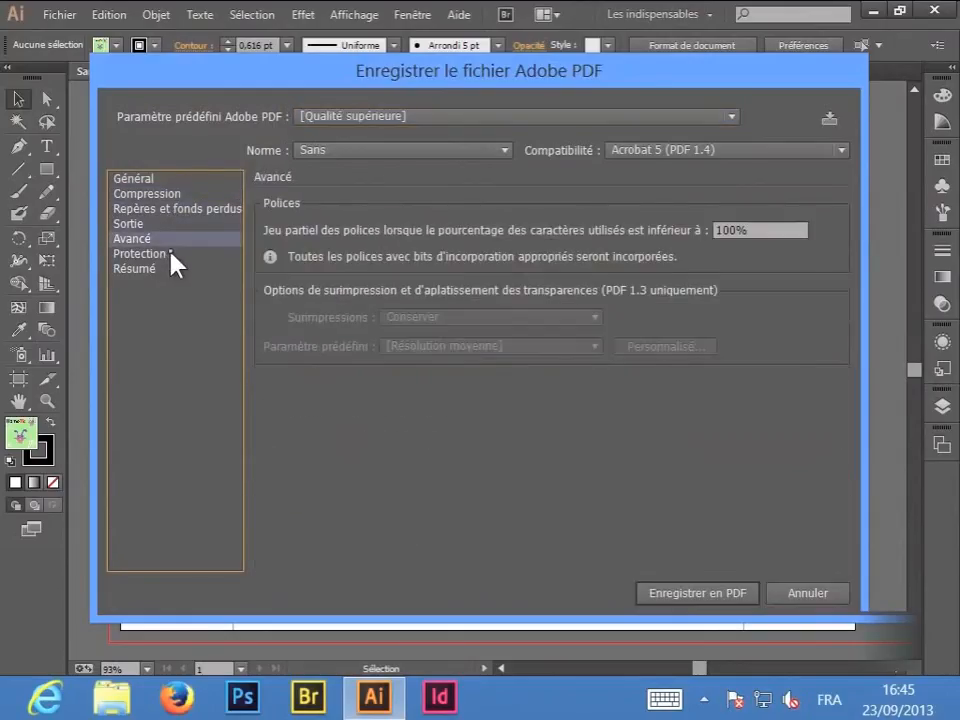
click(150, 254)
click(176, 271)
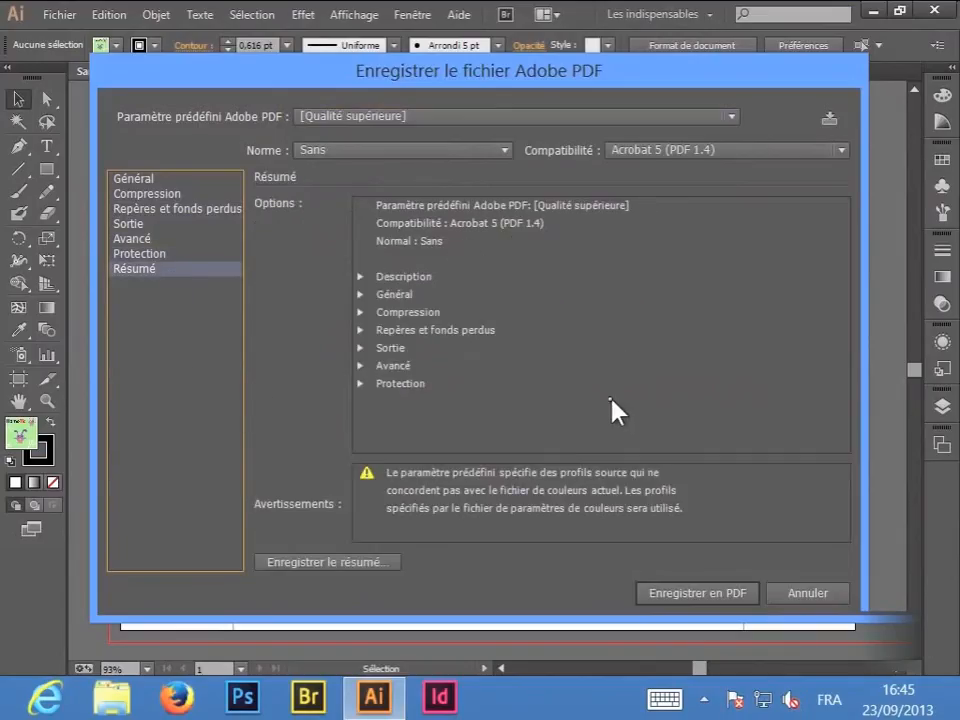
click(361, 277)
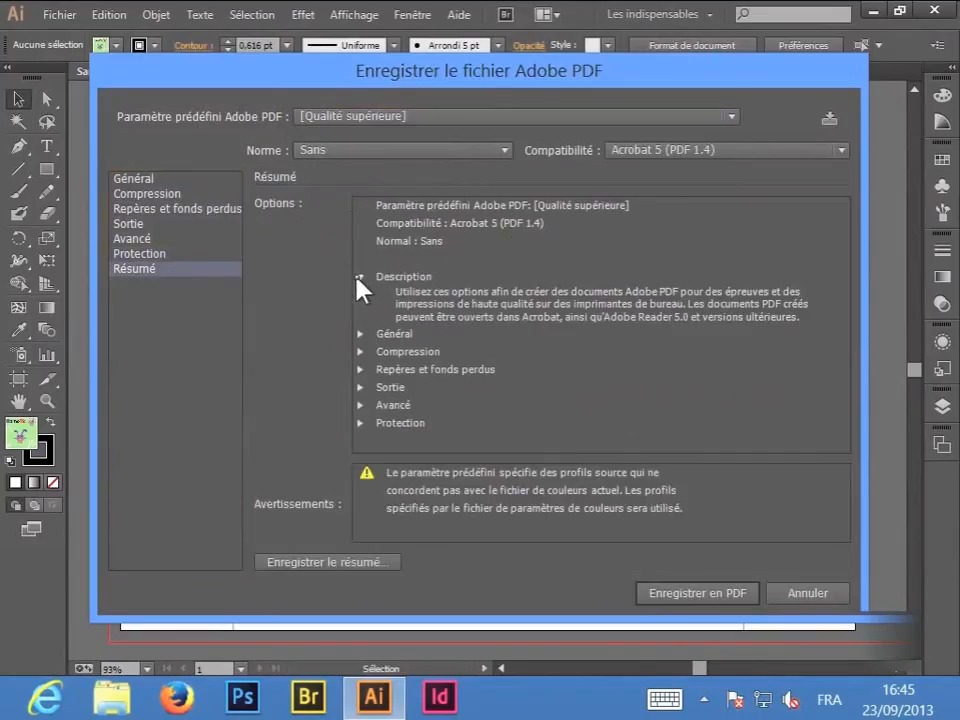
click(699, 596)
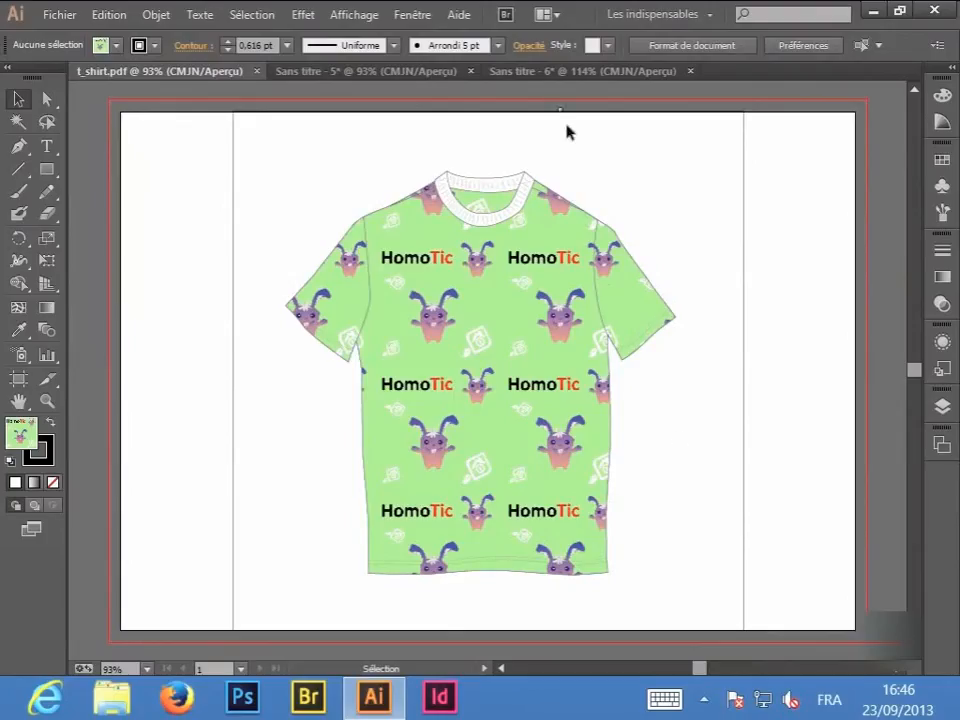
Switch to the Sans titre - 5 document containing the HomoTic artwork and deselect all its objects
click(440, 73)
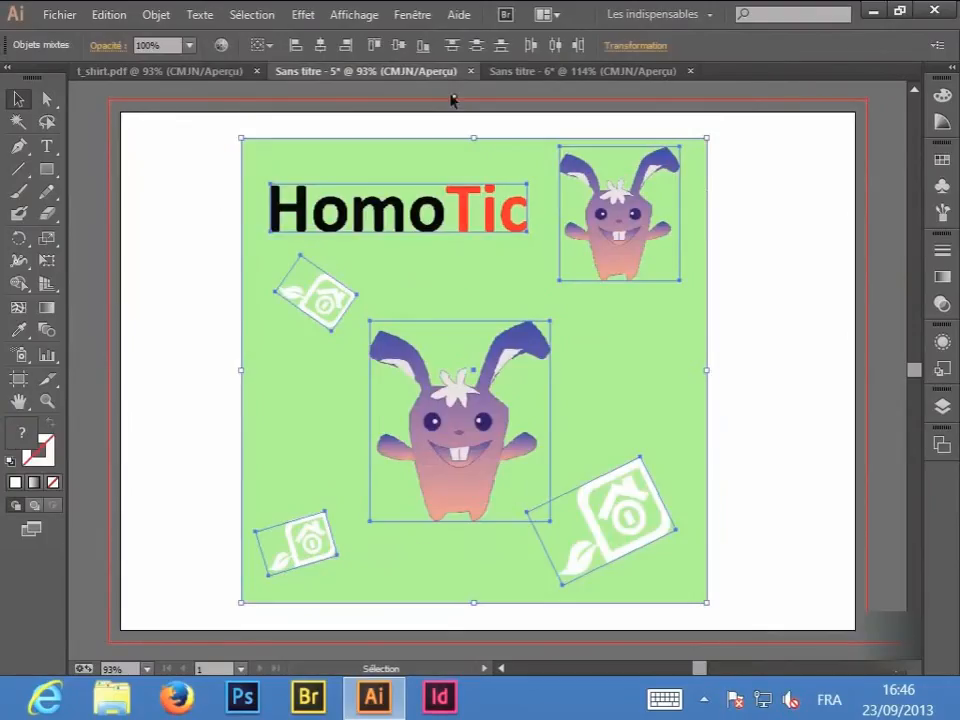
click(769, 362)
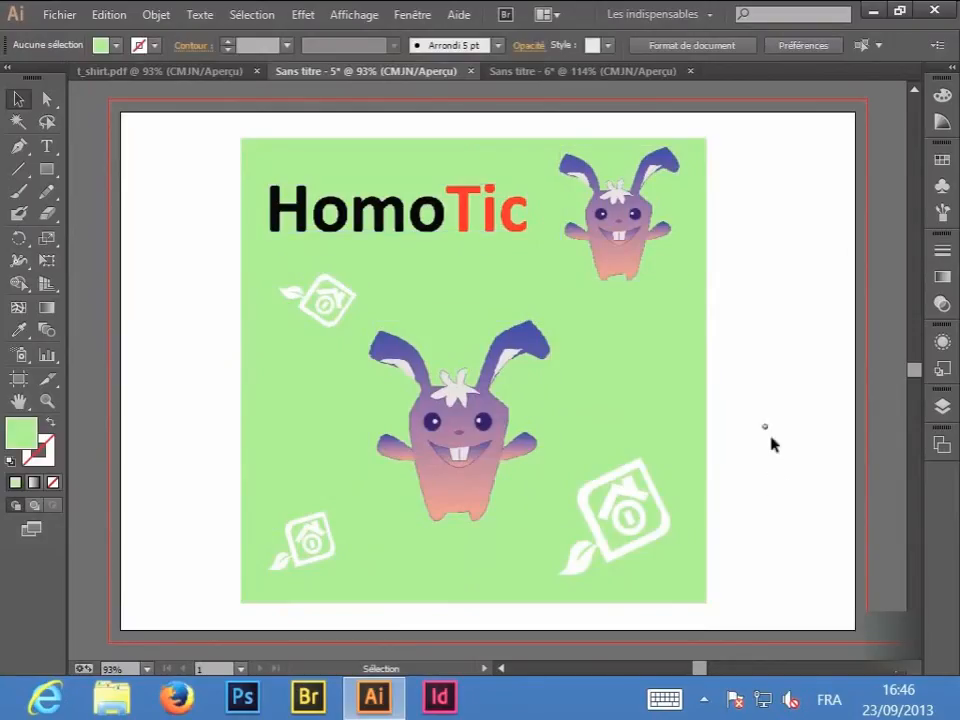